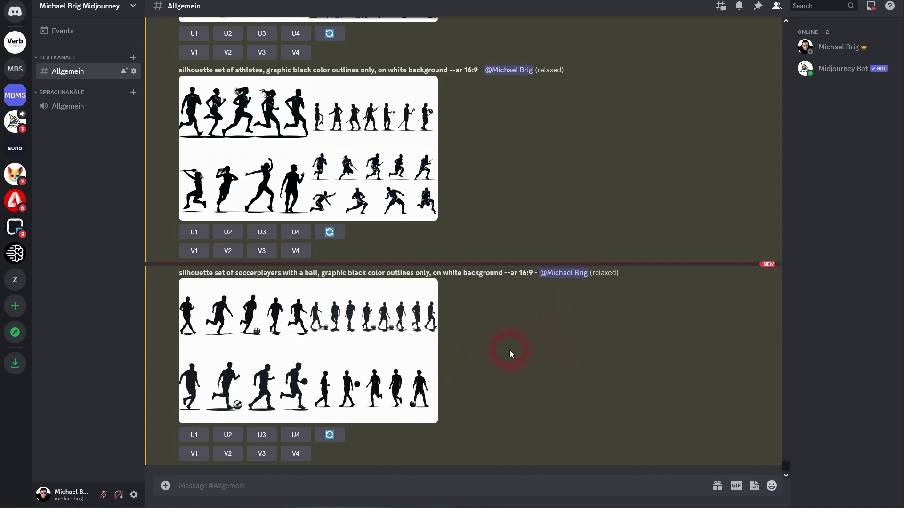
- Scroll back through the channel and enlarge, then close, the earlier dancers result image
scroll(511, 350, up, 5)
scroll(511, 353, up, 5)
scroll(512, 355, up, 5)
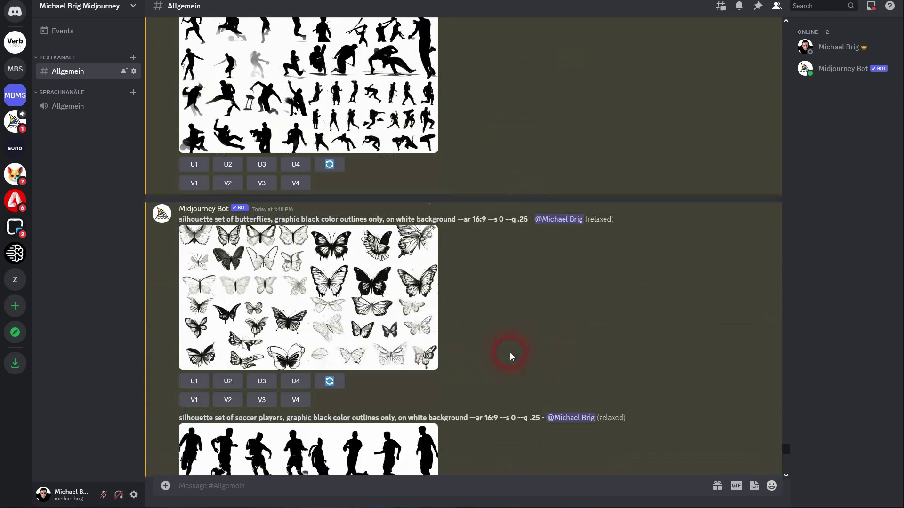
scroll(513, 361, up, 5)
scroll(512, 361, up, 5)
scroll(511, 362, up, 2)
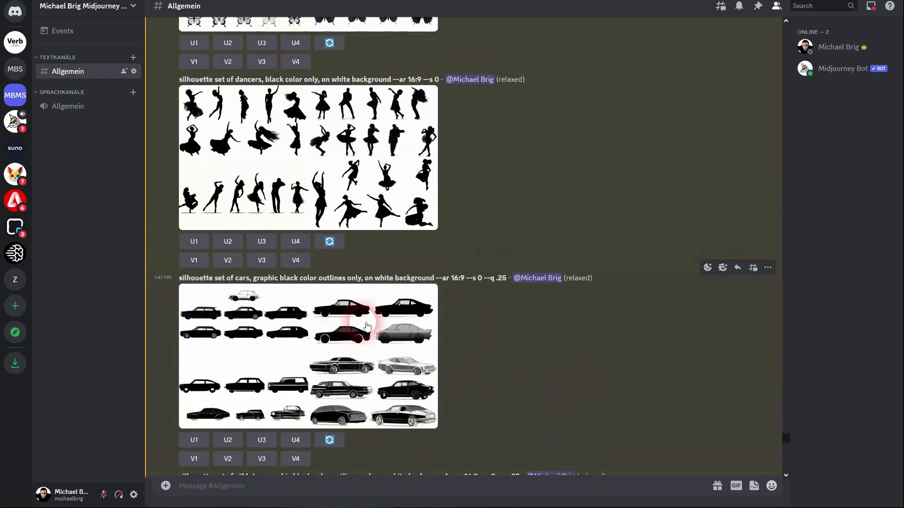
scroll(348, 292, up, 3)
scroll(363, 254, up, 2)
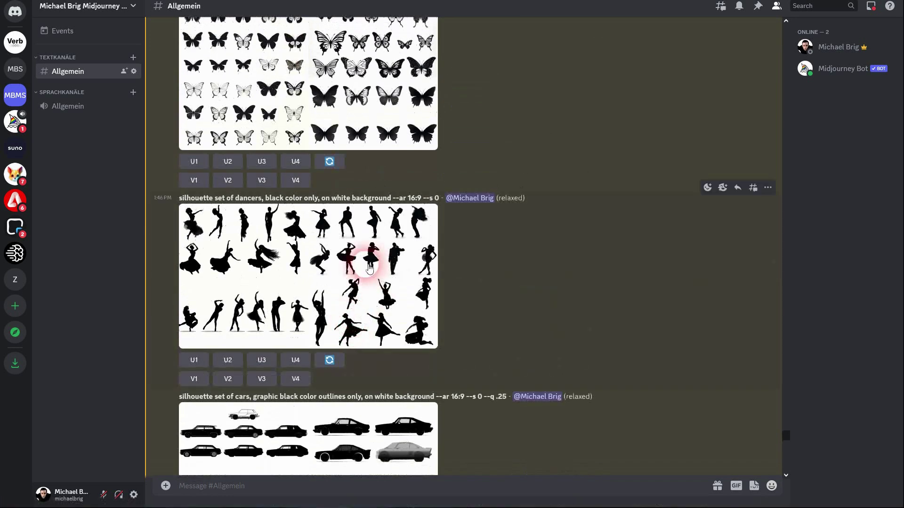
click(367, 267)
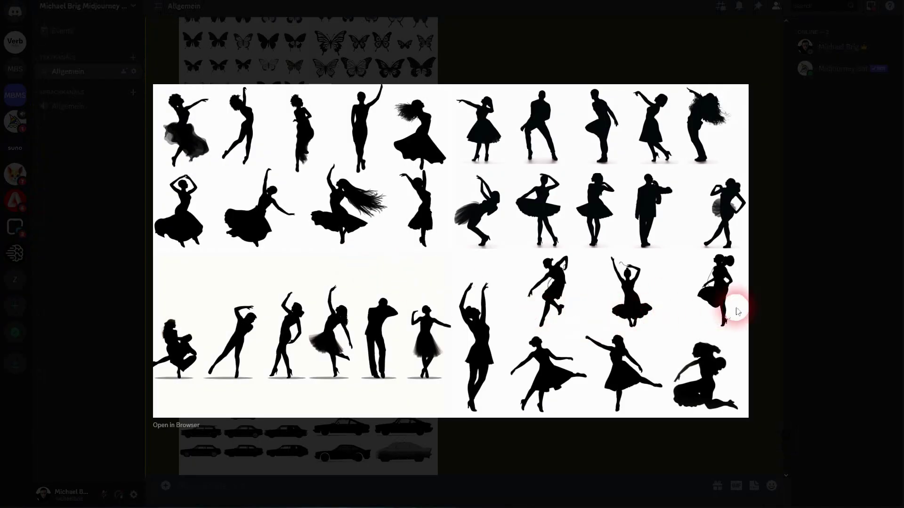
click(772, 277)
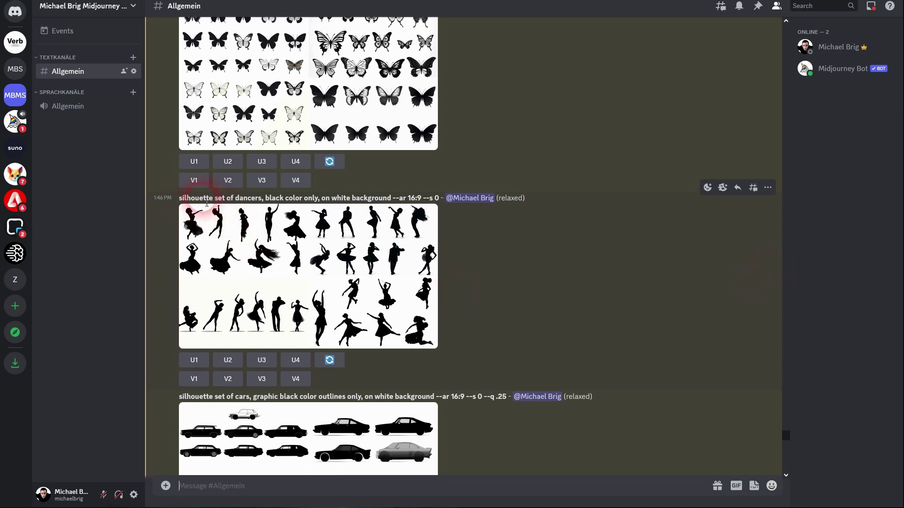
- Highlight the opening and black-color wording in the earlier dancers and cars prompts
drag(206, 202, 254, 202)
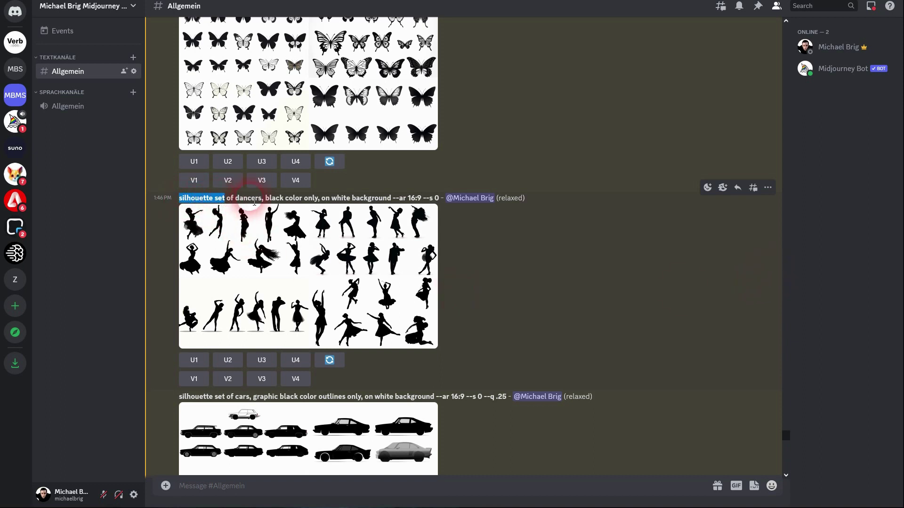
drag(227, 198, 362, 204)
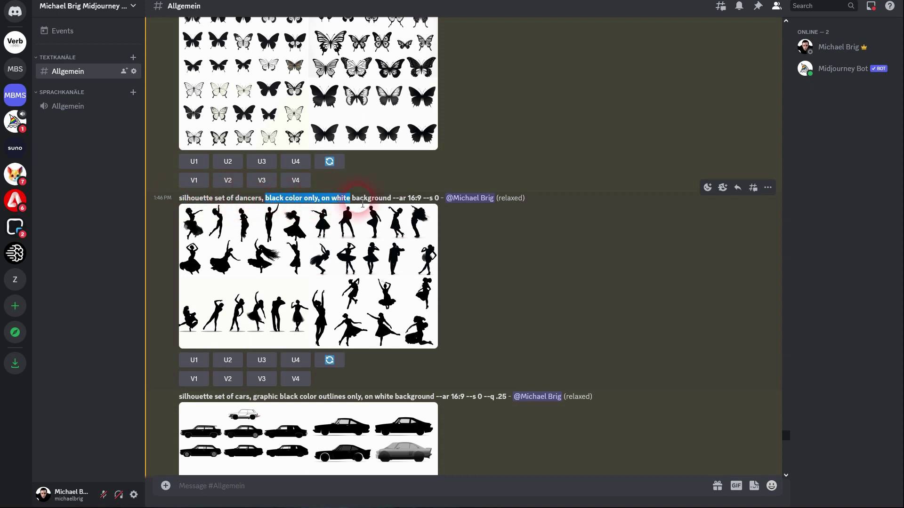
scroll(358, 226, down, 5)
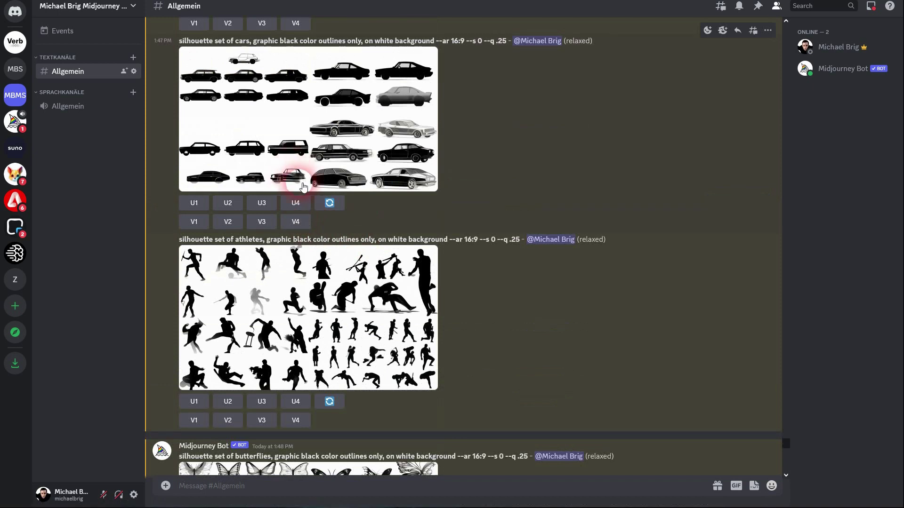
scroll(303, 187, up, 3)
drag(253, 219, 322, 219)
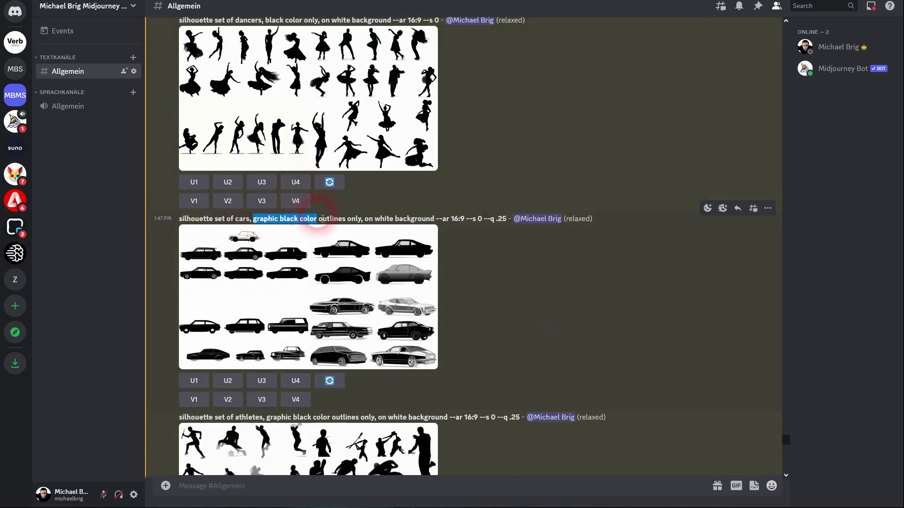
scroll(360, 259, down, 1)
scroll(362, 262, down, 5)
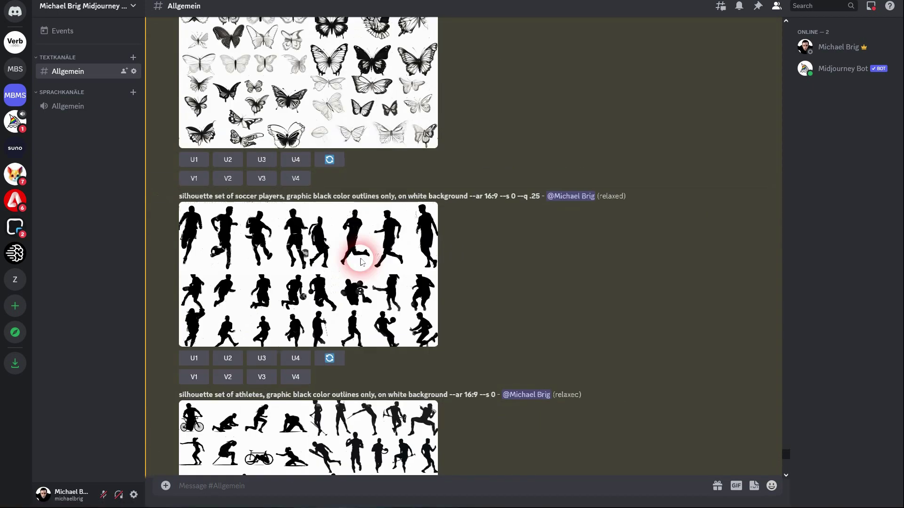
scroll(360, 260, down, 3)
scroll(359, 259, down, 5)
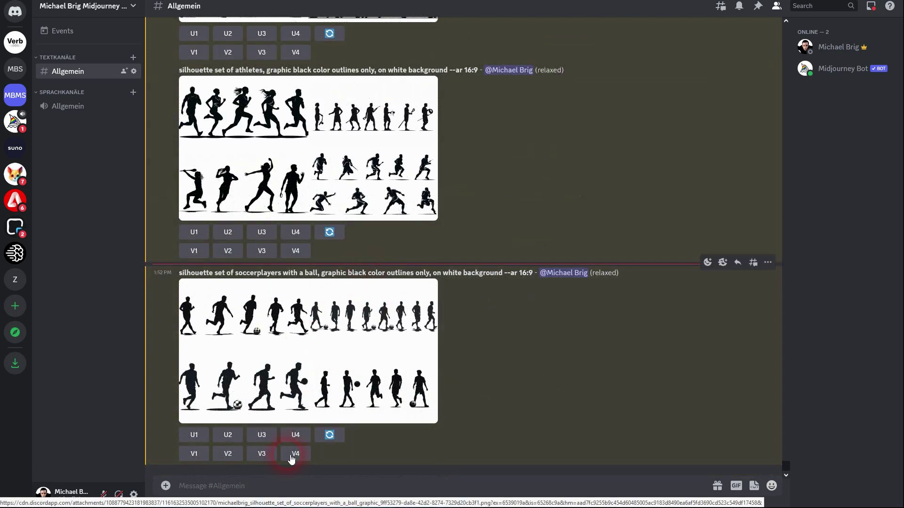
- Recall the previous butterflies /imagine prompt and replace 'butterflies' with 'dancers'
click(231, 488)
text(silhouette set of butterflies, graphic black color outlines only, on white background --ar 16:9 --s 0 --q .25)
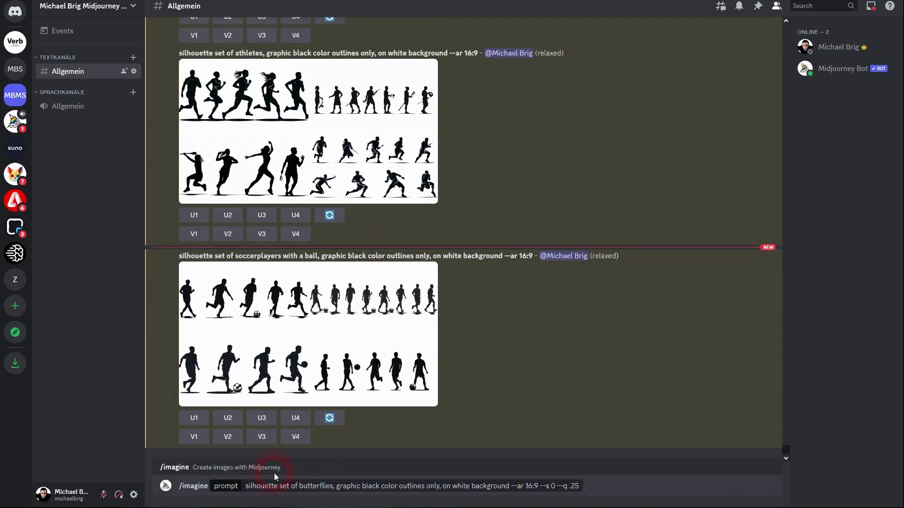
double_click(325, 488)
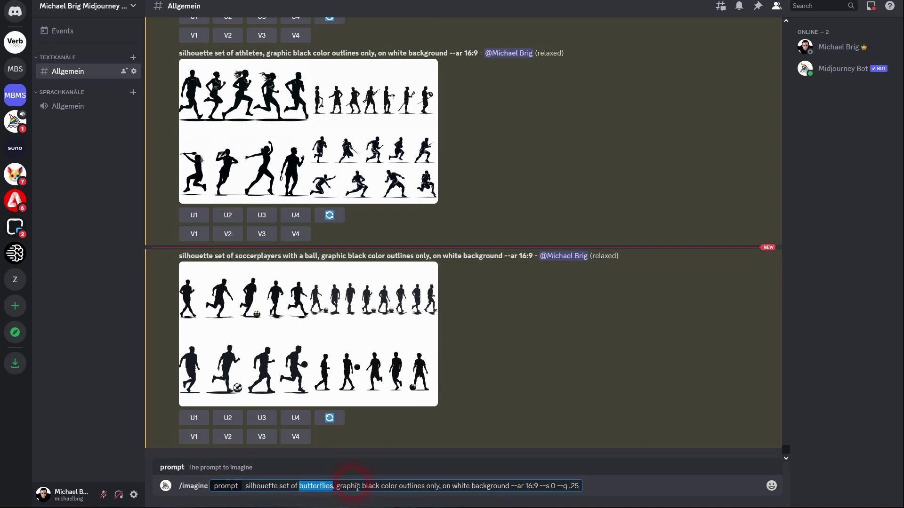
text(dancers)
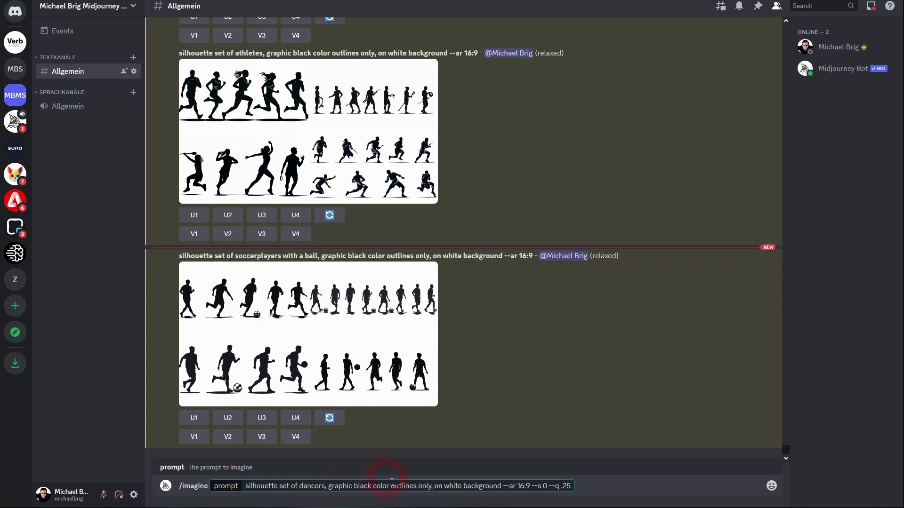
- Remove the '--s 0 --q .25' parameters, keep --ar 16:9, and submit the dancers prompt
drag(333, 492, 559, 491)
click(466, 490)
click(543, 492)
key(BackSpace)
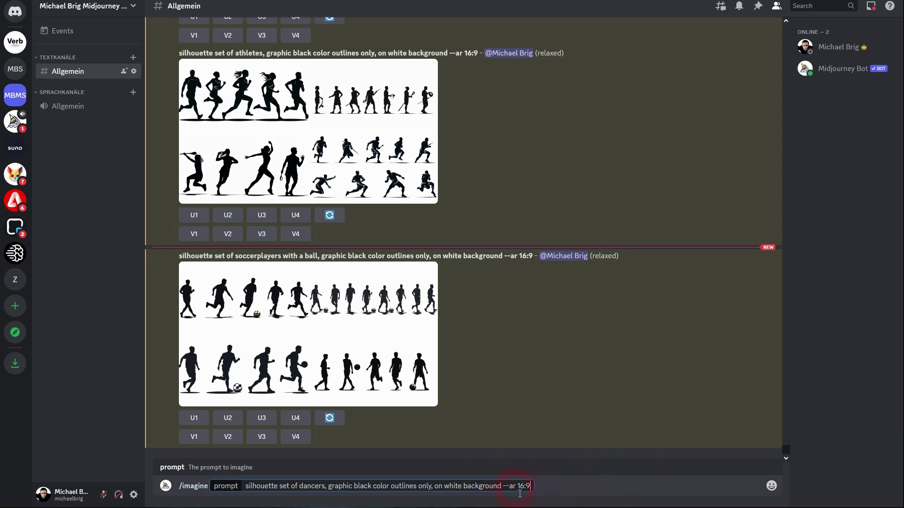
drag(503, 491, 535, 491)
click(548, 504)
key(Return)
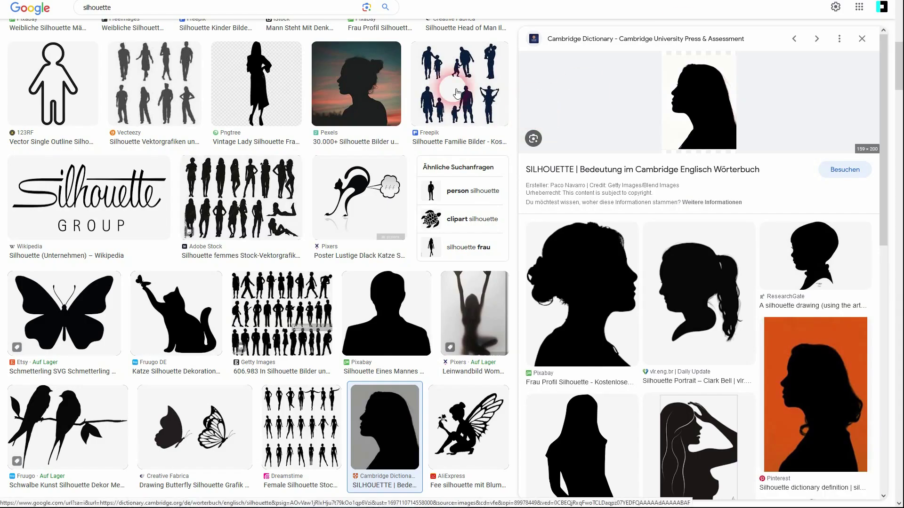
- Save the previewed Cambridge Dictionary woman's-profile silhouette as a JPEG in Downloads
click(96, 7)
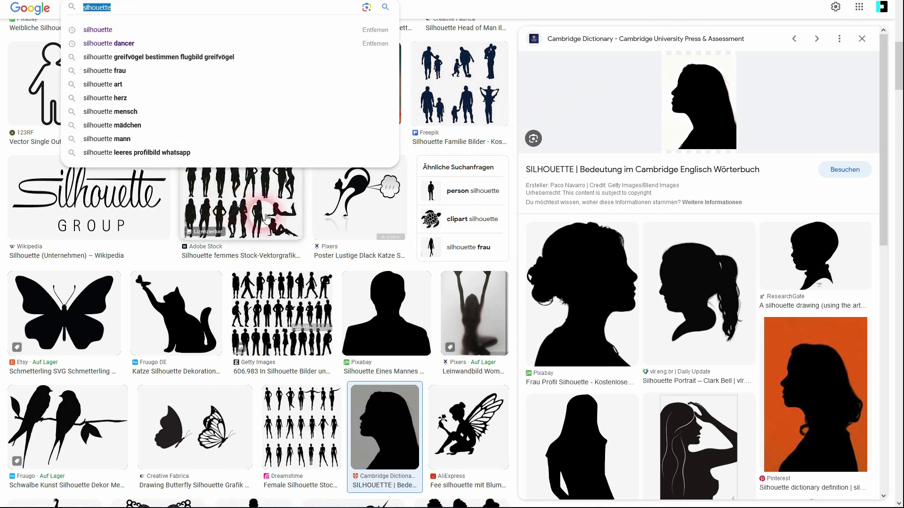
click(534, 43)
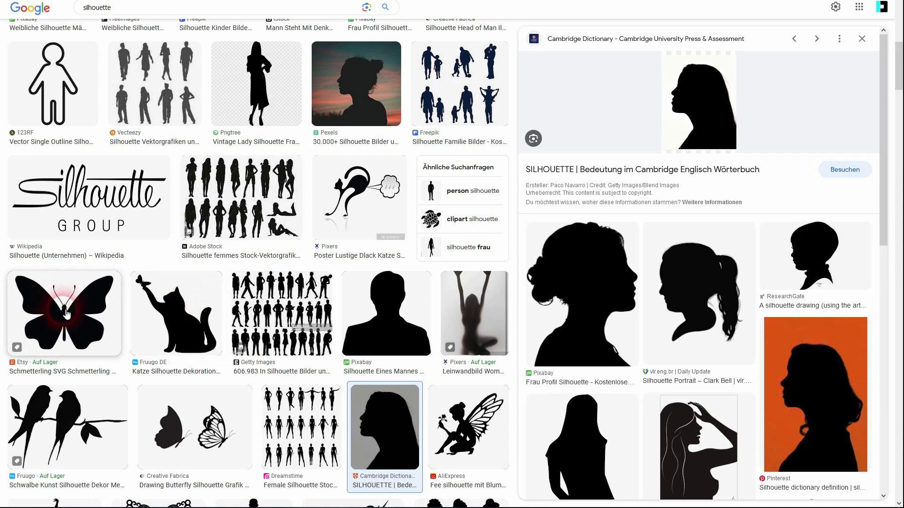
right_click(690, 100)
click(732, 231)
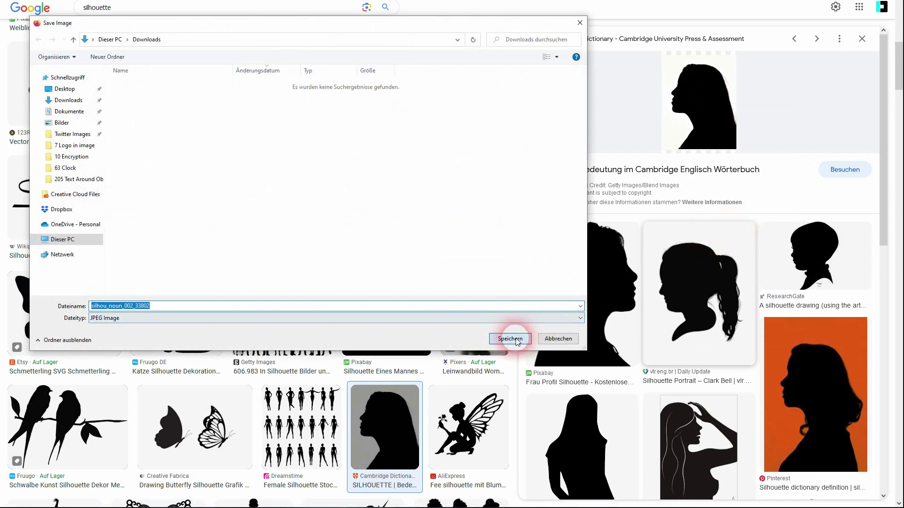
- Confirm the download, then run /describe on silhou_noun_002_33802.jpg from Downloads
click(513, 339)
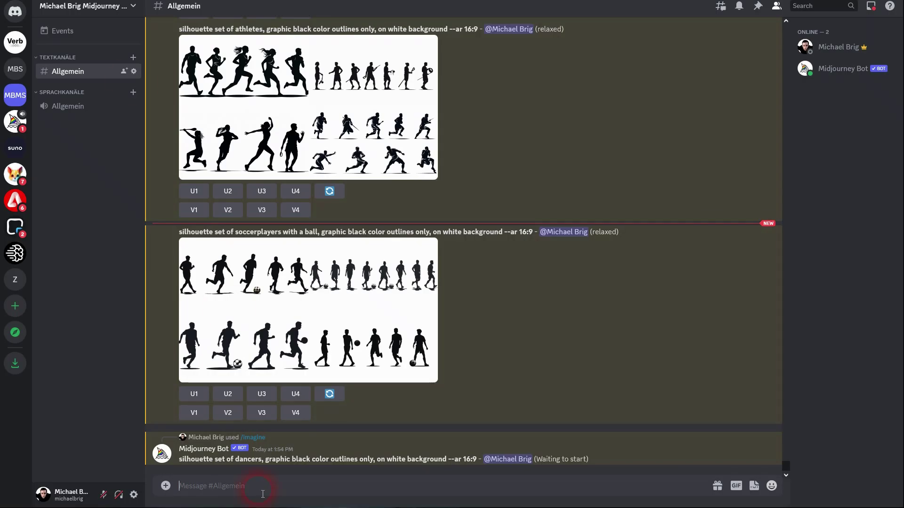
text(/des)
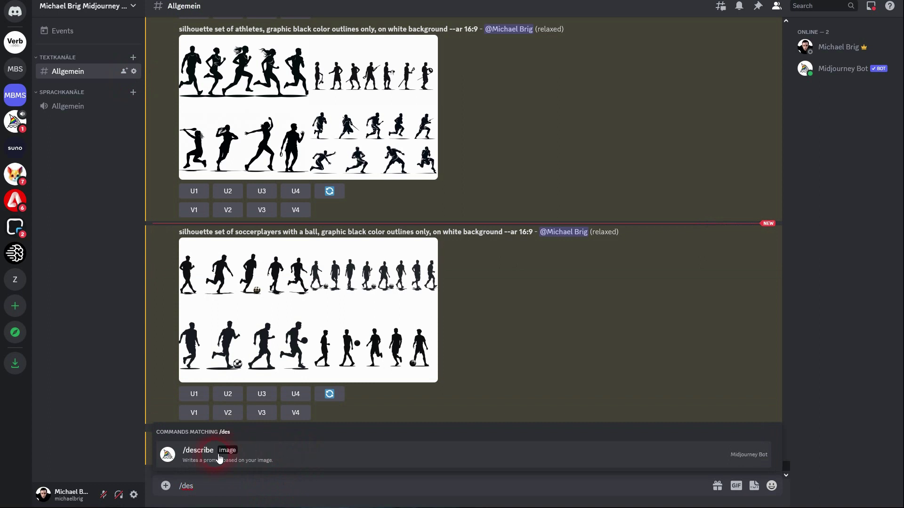
click(219, 457)
click(212, 445)
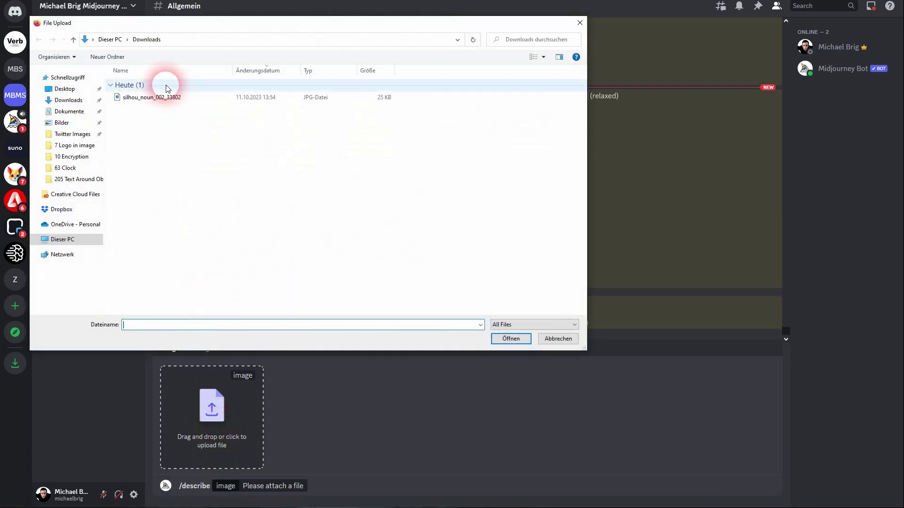
double_click(161, 97)
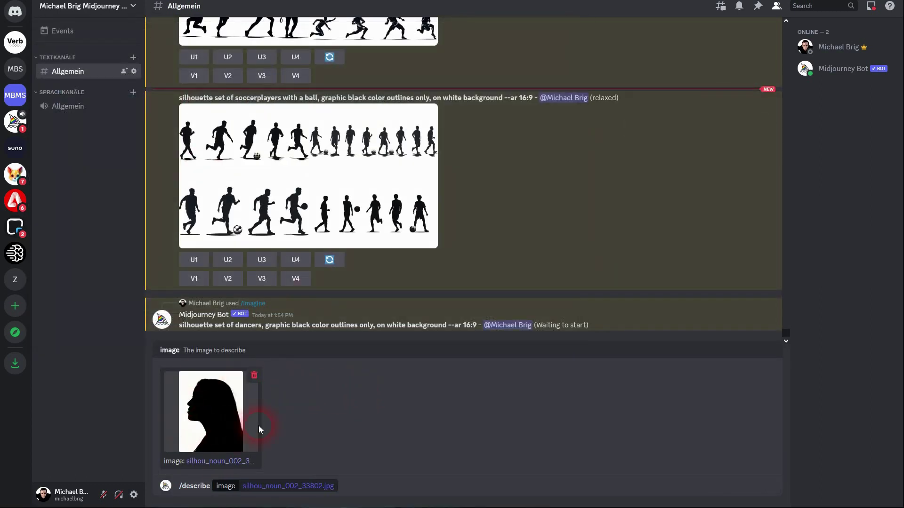
key(Return)
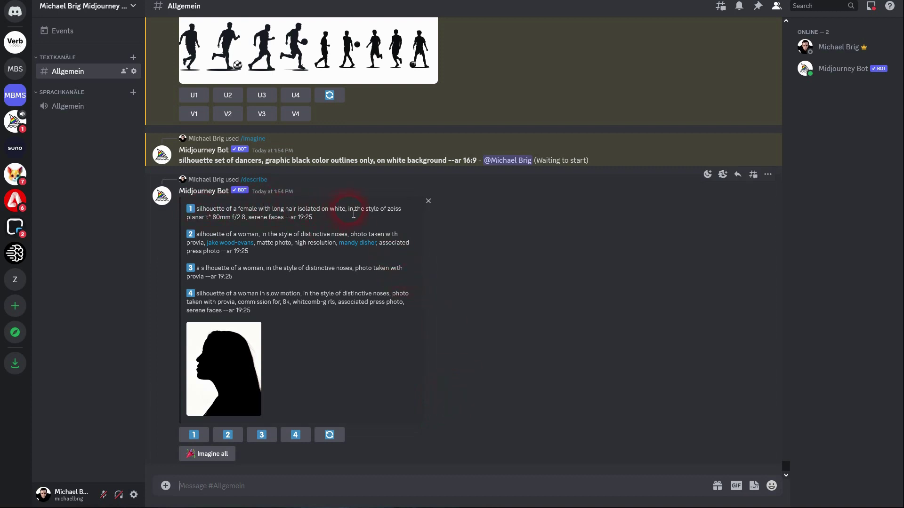
- Recall the /imagine prompt and replace 'butterflies' with 'female with long hair and'
key(ctrl+v)
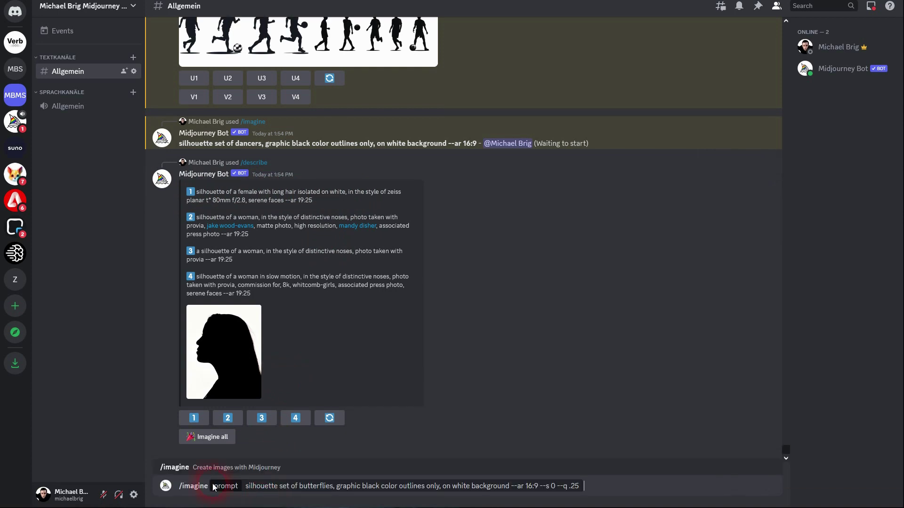
double_click(316, 486)
key(BackSpace)
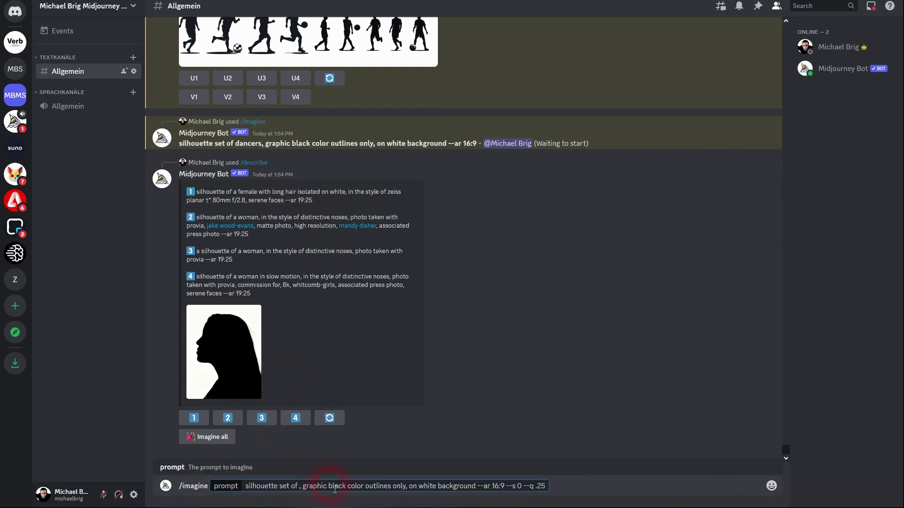
mouse_move(304, 233)
click(244, 221)
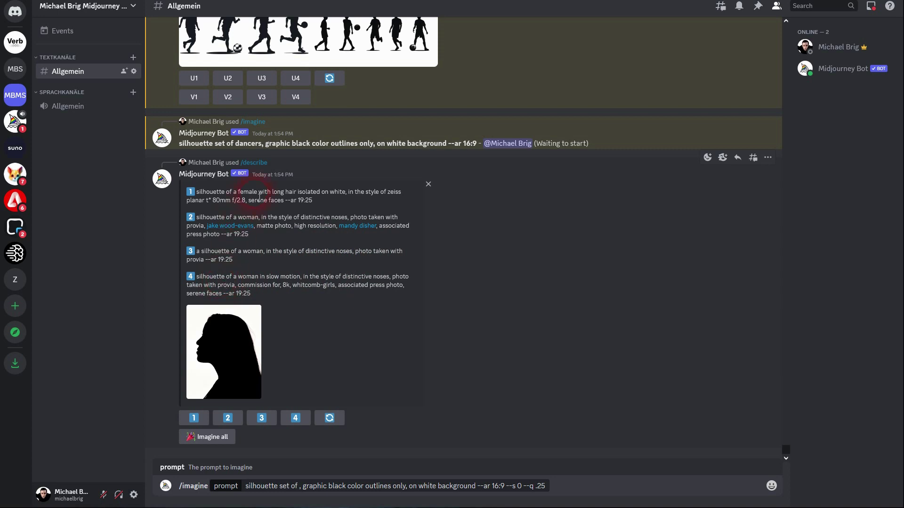
drag(242, 196, 282, 197)
click(284, 484)
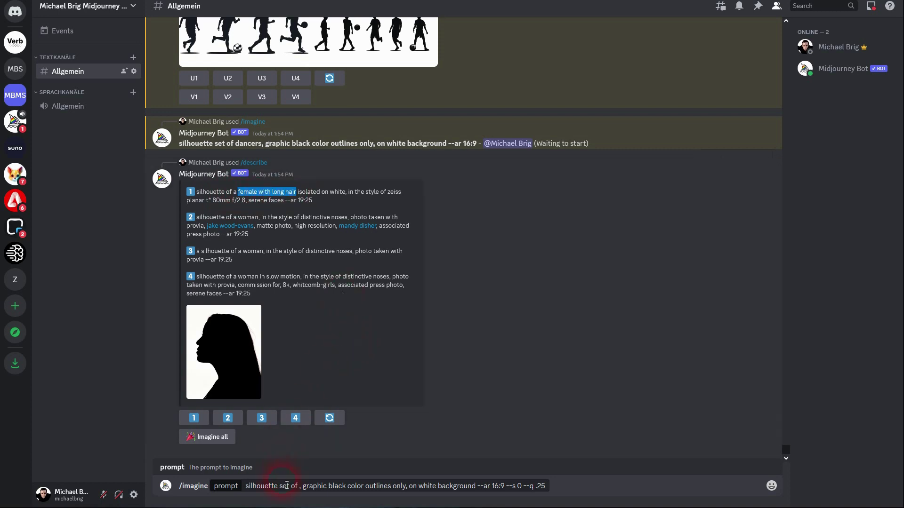
text(female with long hair)
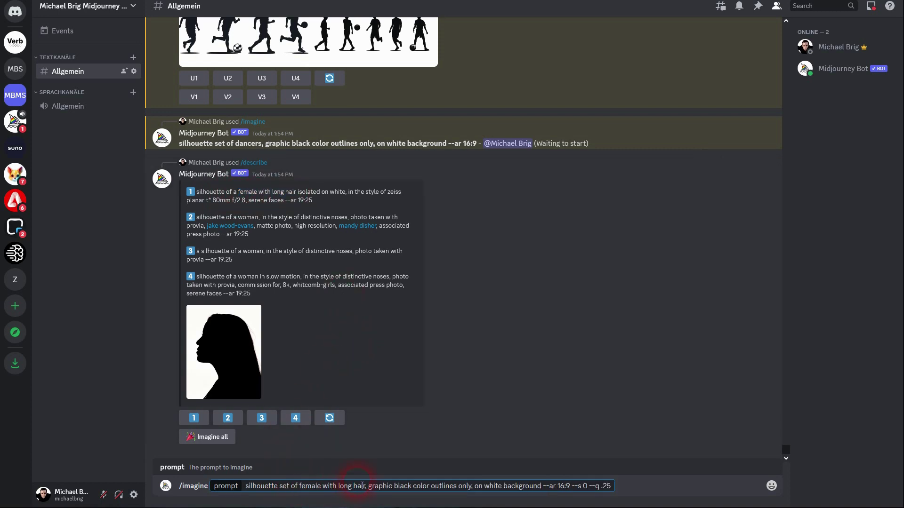
text(and)
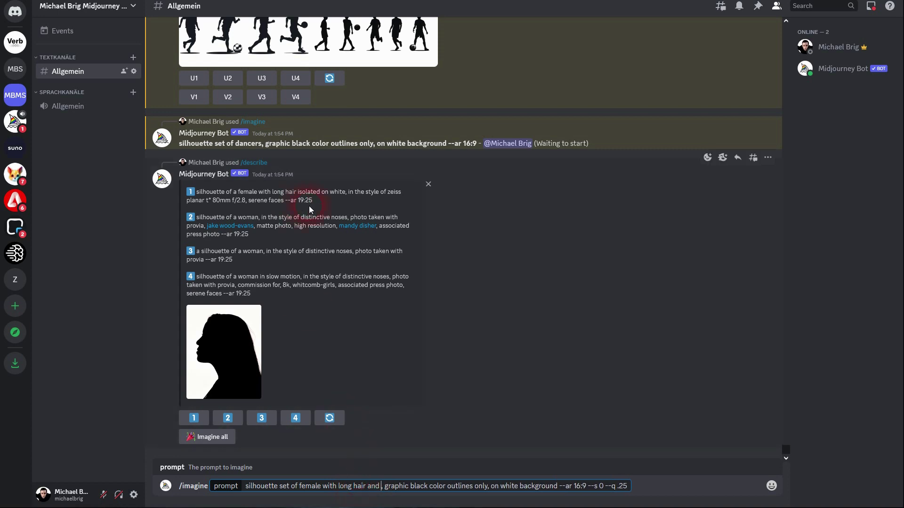
- Add 'distinctive noses' from description 2, drop '--s 0 --q .25', and submit
drag(307, 220, 352, 220)
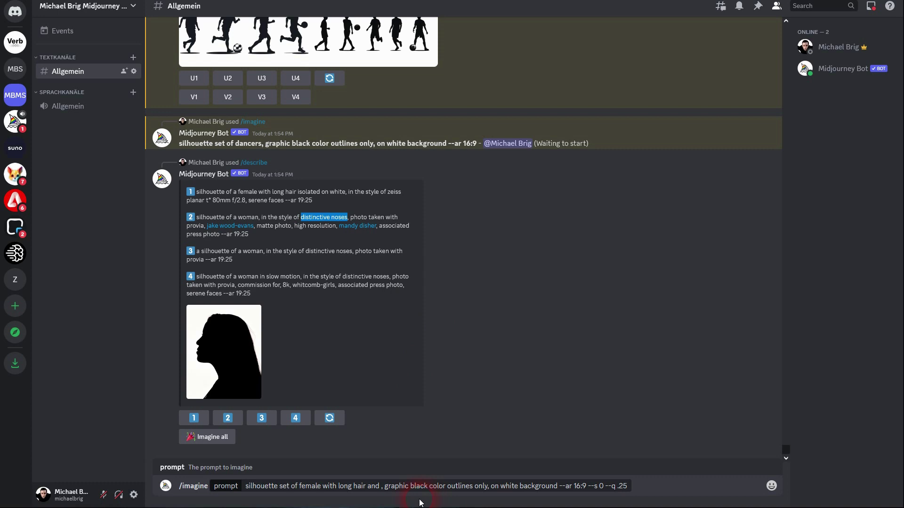
click(383, 488)
key(ctrl+v)
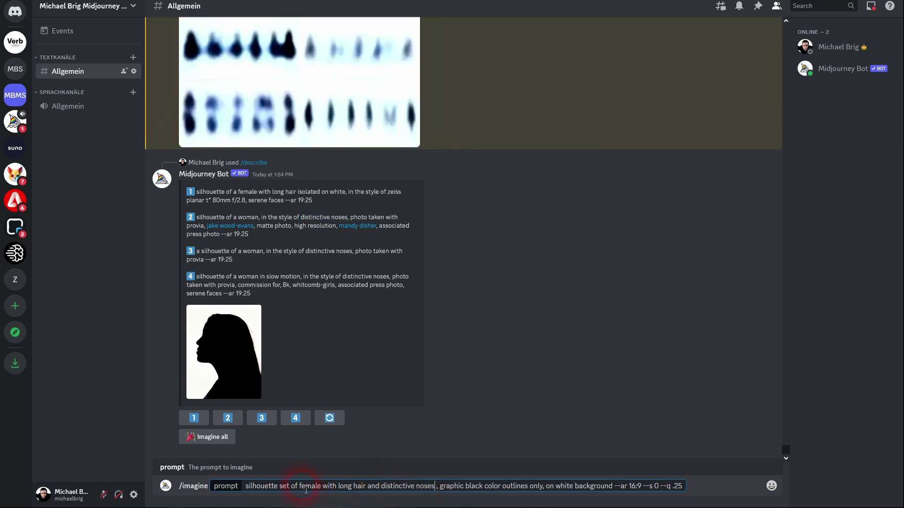
text(s)
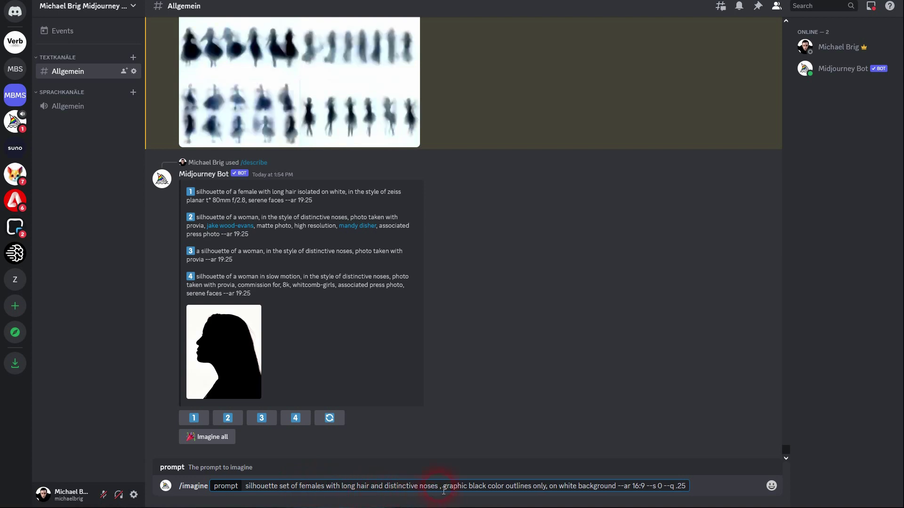
key(BackSpace)
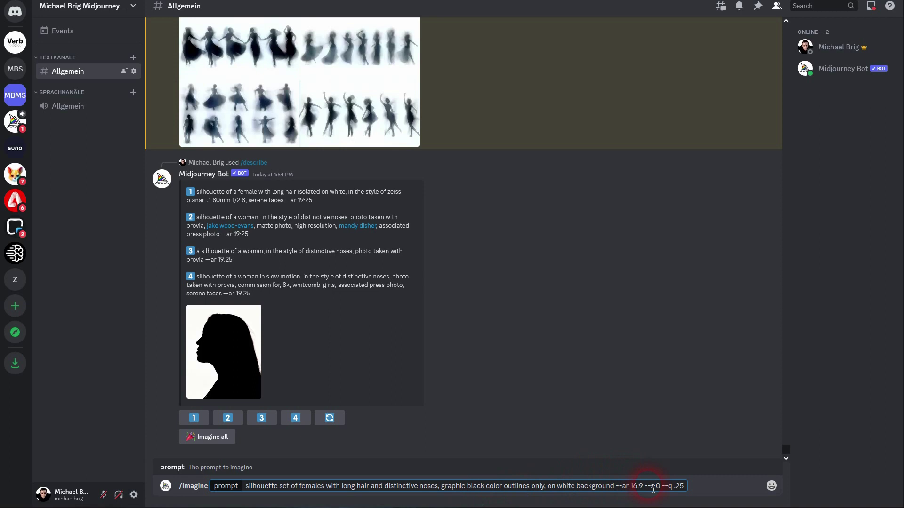
drag(653, 490, 684, 490)
key(BackSpace)
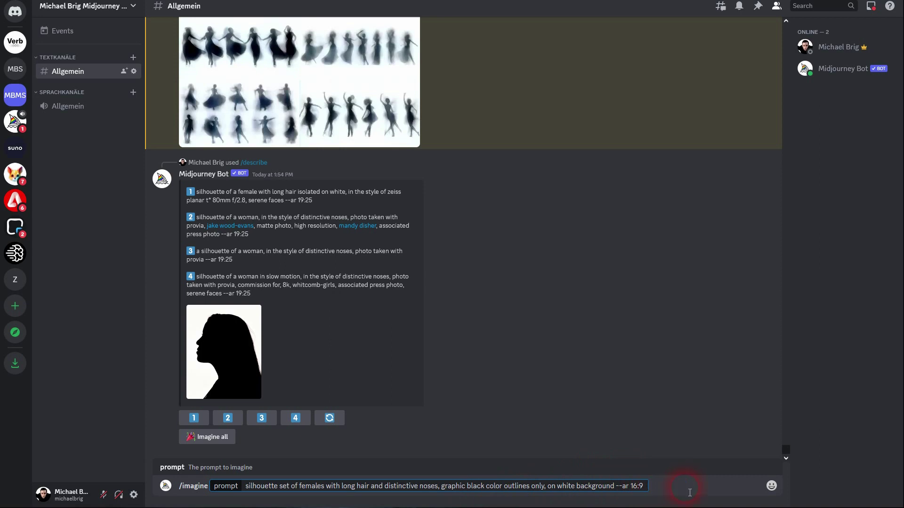
key(Return)
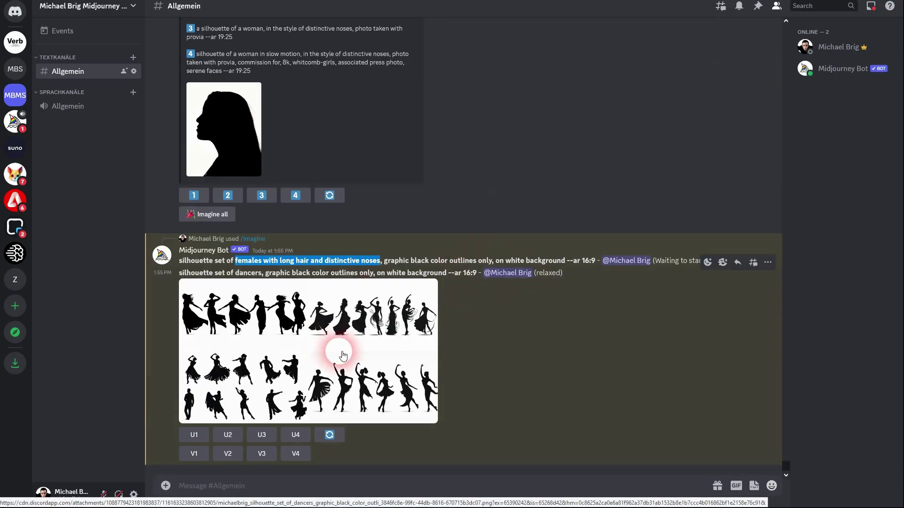
- Preview the dancer grid, then request Vary (Subtle) and Vary (Strong) on the upscaled first dancer image
click(340, 354)
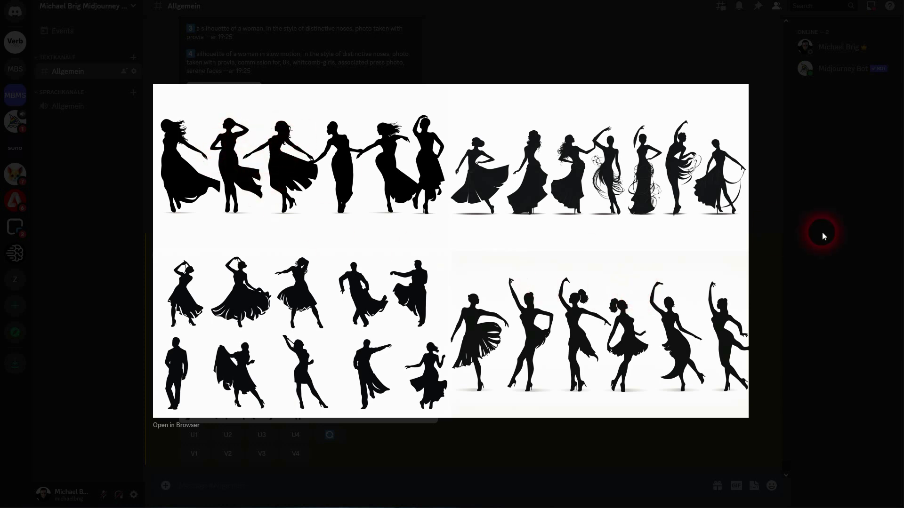
click(779, 250)
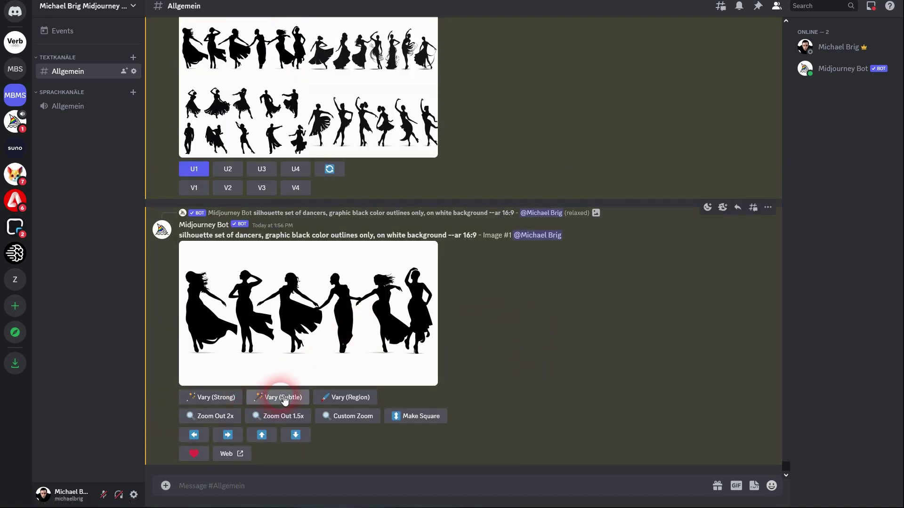
click(282, 398)
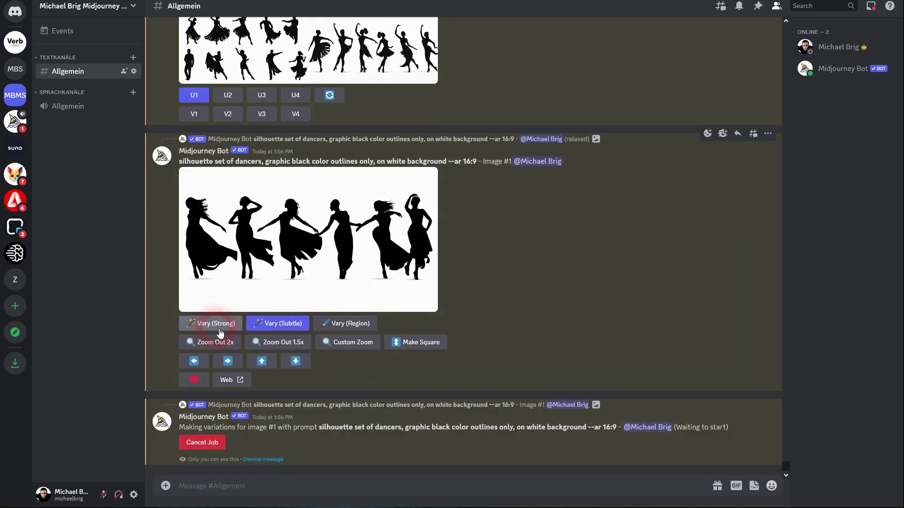
click(216, 323)
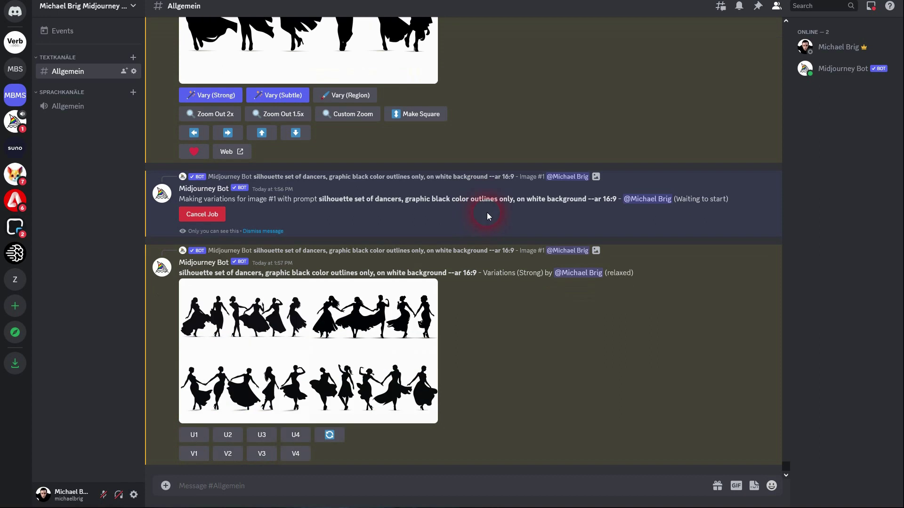
- Inspect the strong-variations grid, upscale variation 4, and view the five-dancer image full size
click(346, 329)
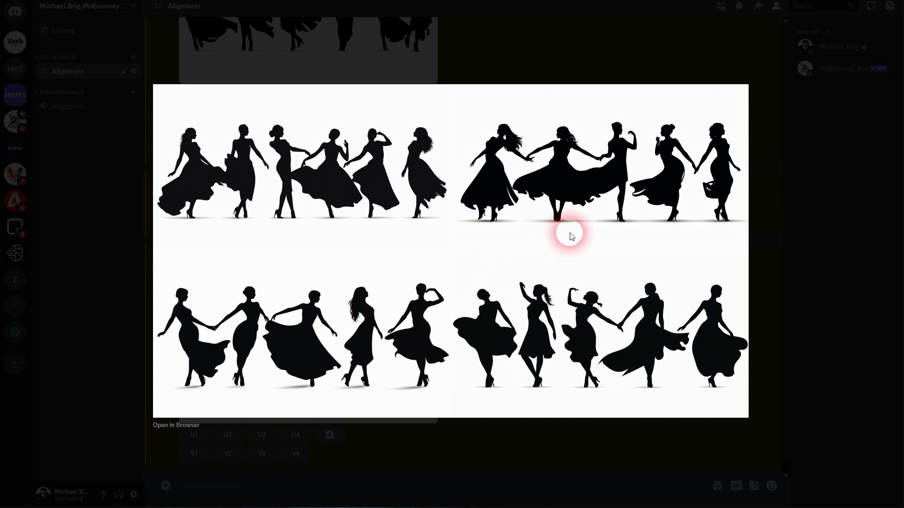
click(770, 238)
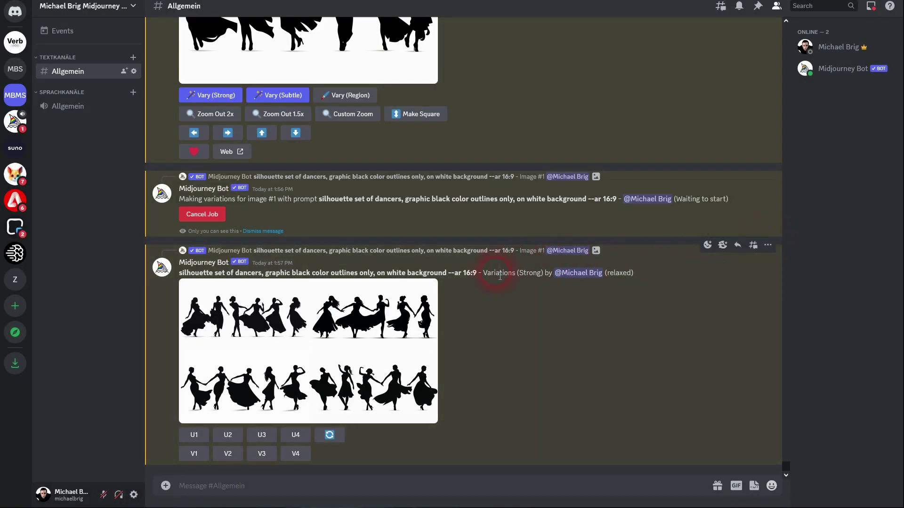
drag(491, 273, 551, 280)
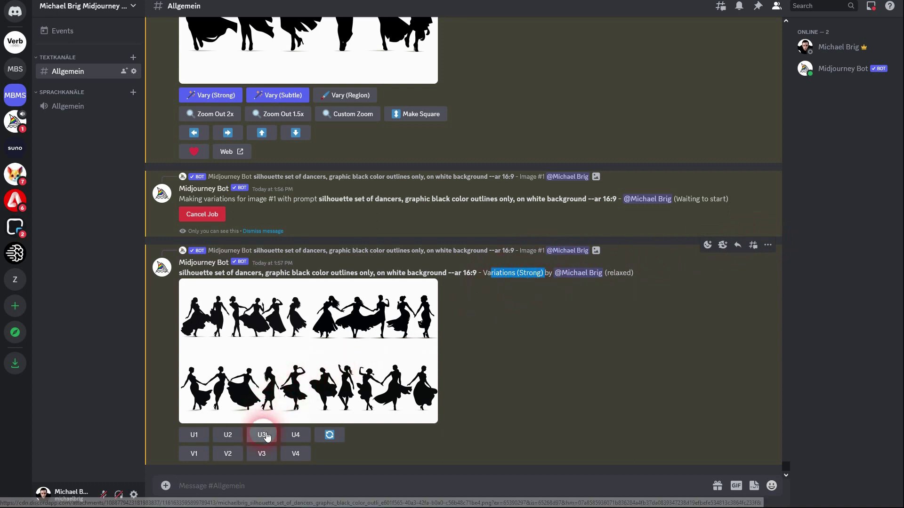
click(295, 435)
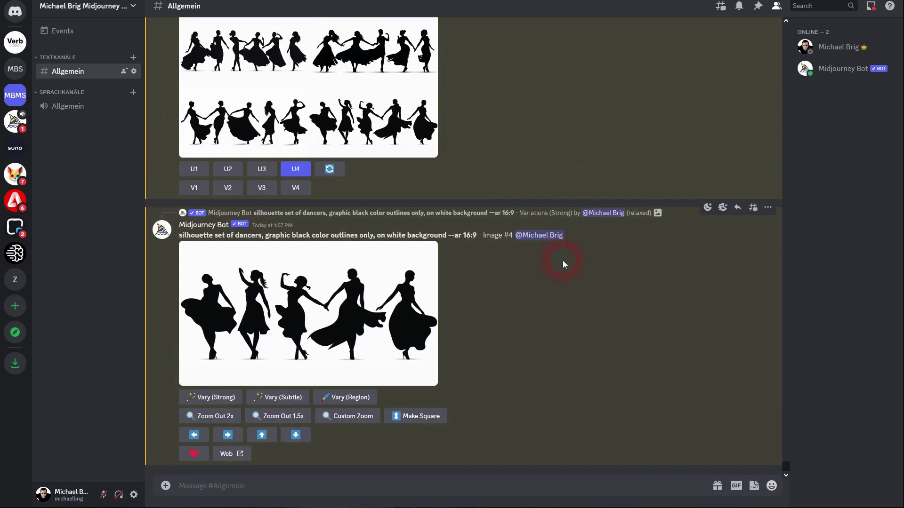
click(338, 314)
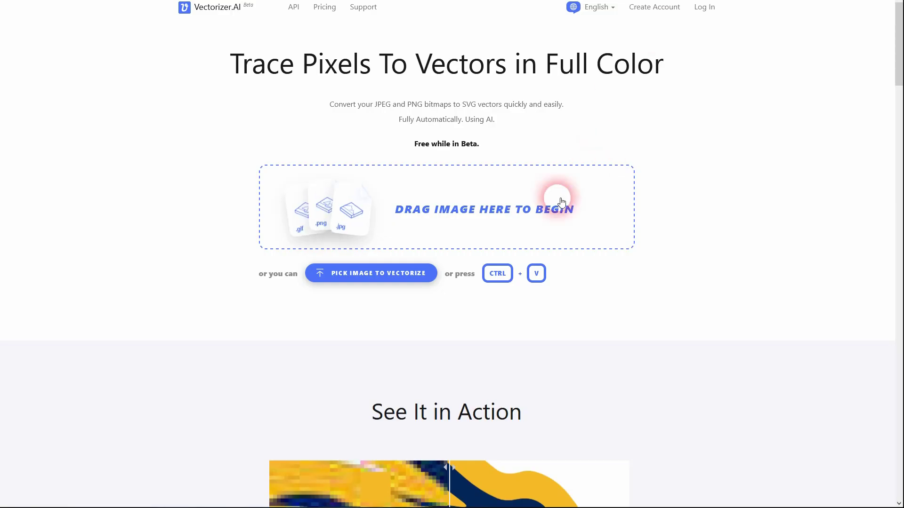
- Upload the five-dancer PNG from Downloads to Vectorizer.AI
click(455, 224)
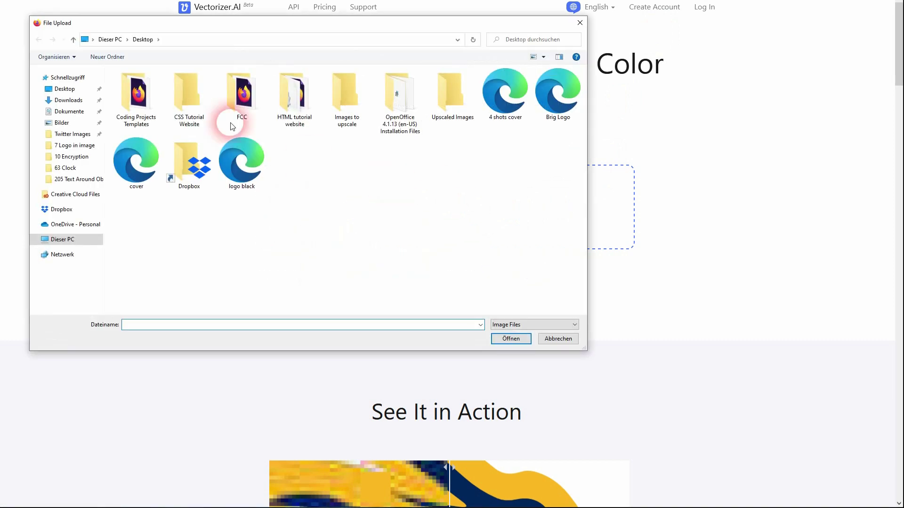
click(78, 101)
double_click(145, 99)
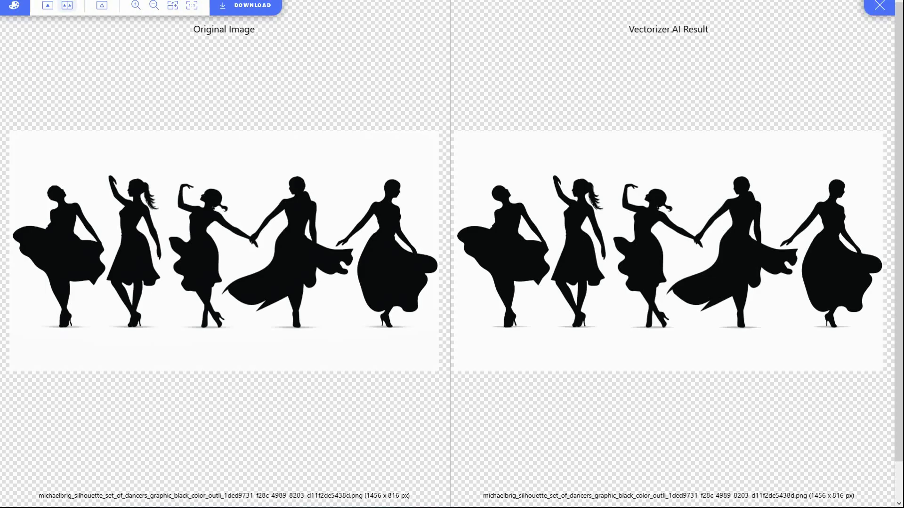
- Inspect the vectorized dancers and download the result as an SVG file
scroll(395, 249, up, 2)
scroll(400, 249, up, 3)
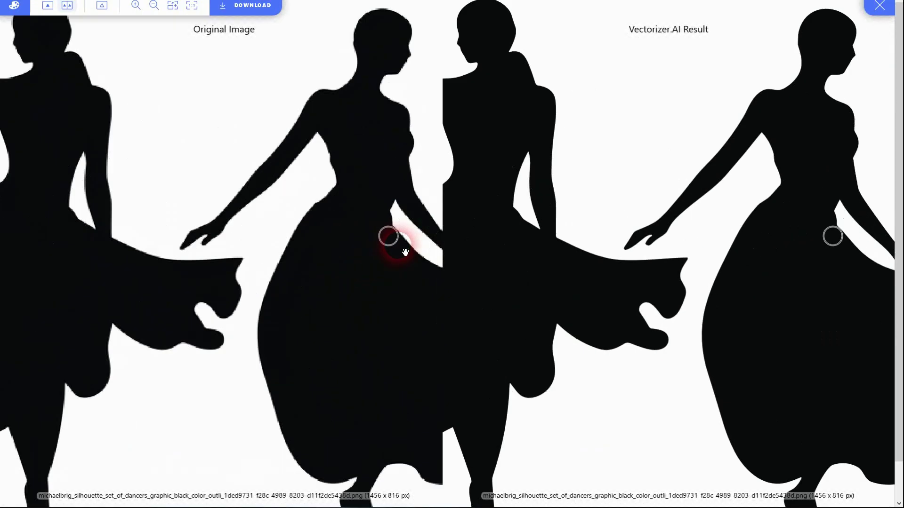
scroll(405, 252, up, 3)
scroll(405, 253, up, 2)
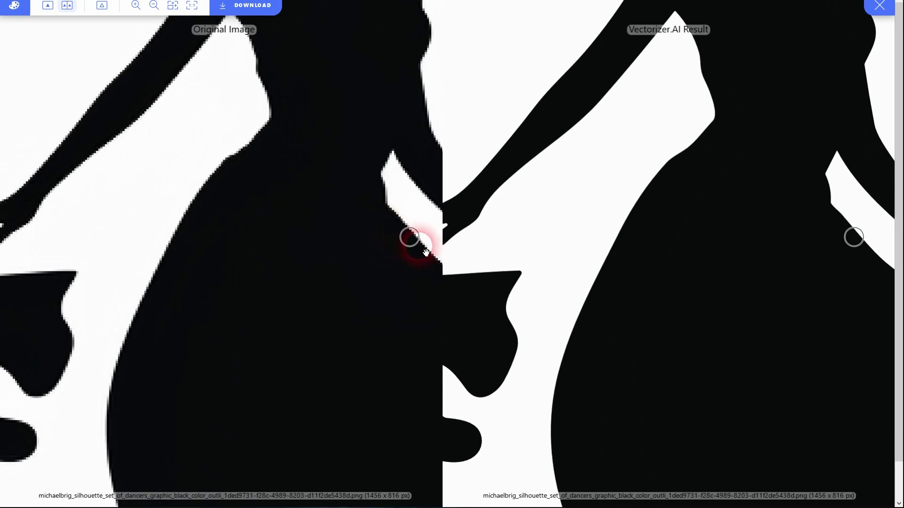
scroll(403, 235, down, 5)
scroll(400, 233, down, 3)
scroll(396, 223, down, 2)
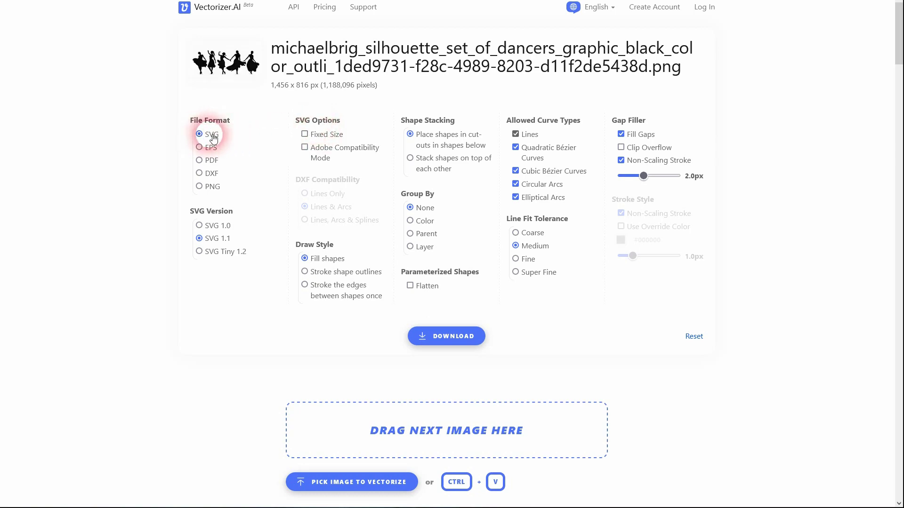
click(432, 338)
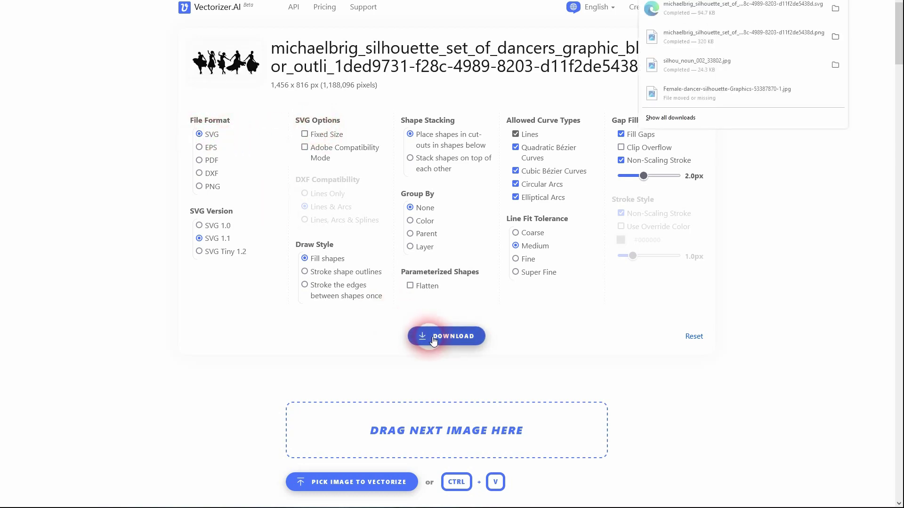
click(770, 248)
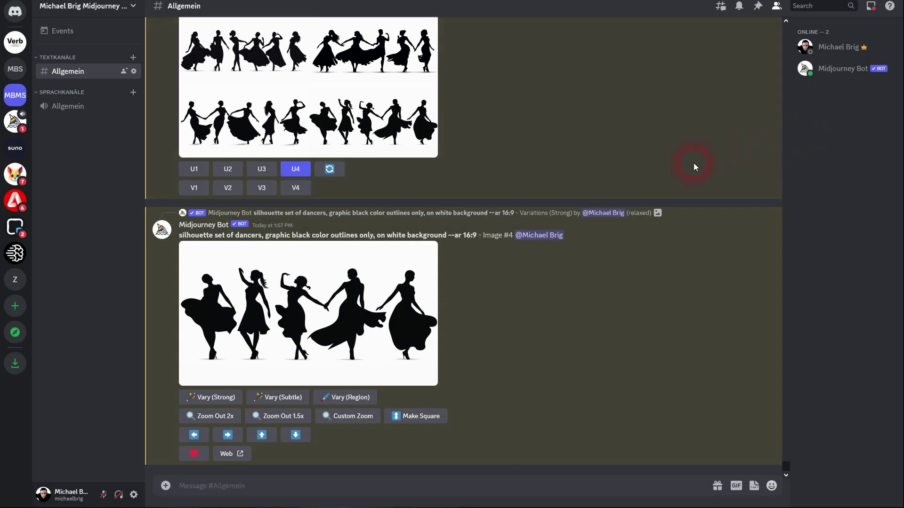
- Scroll through the chat and enlarge the long-haired female profile silhouettes image
scroll(583, 247, up, 4)
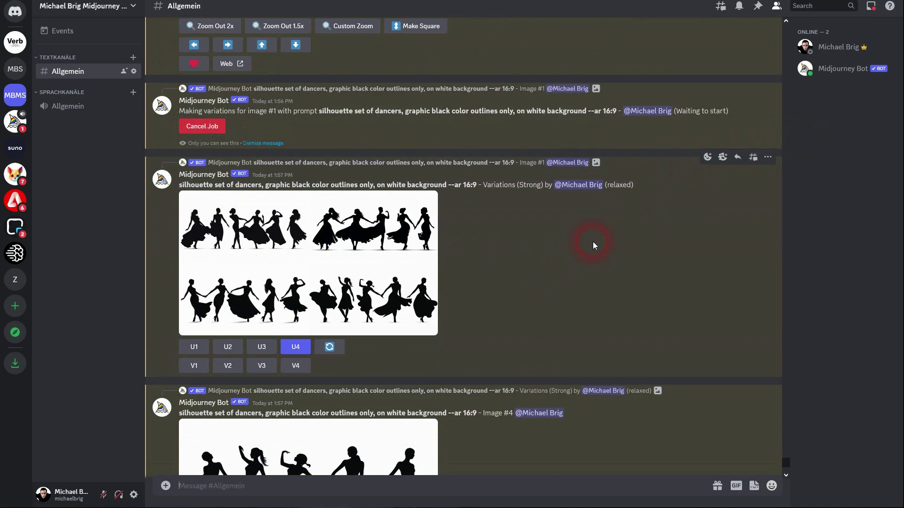
scroll(593, 244, down, 10)
click(306, 281)
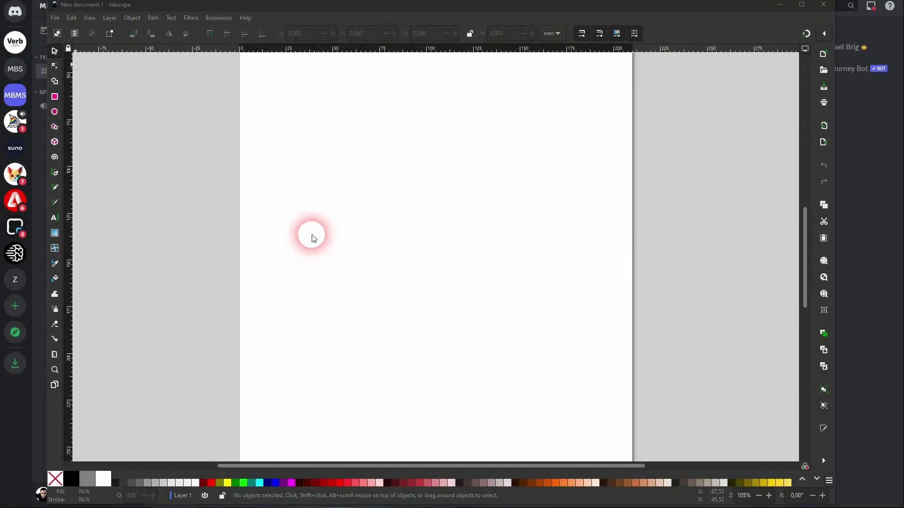
- Drop the downloaded dancer SVG onto the canvas and accept the SVG Input defaults
drag(398, 260, 393, 262)
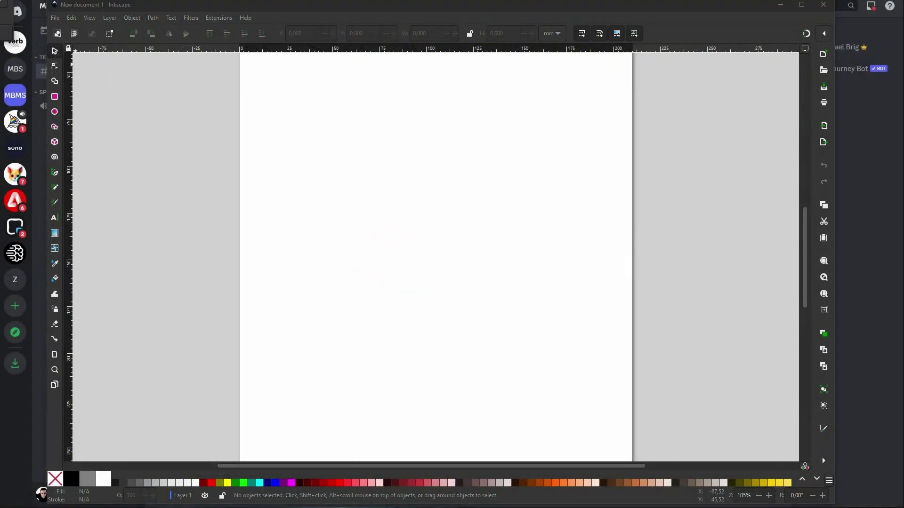
drag(215, 130, 243, 148)
click(314, 265)
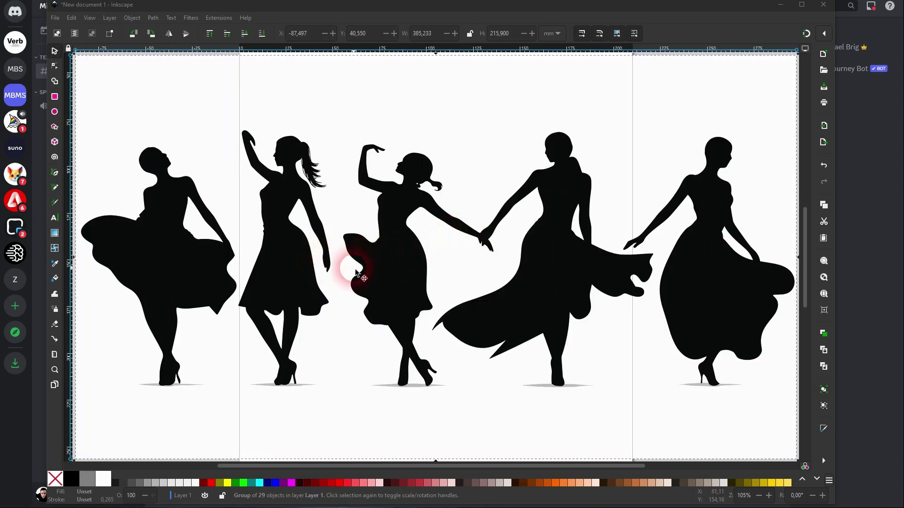
scroll(351, 266, down, 2)
scroll(246, 314, up, 2)
scroll(247, 315, up, 1)
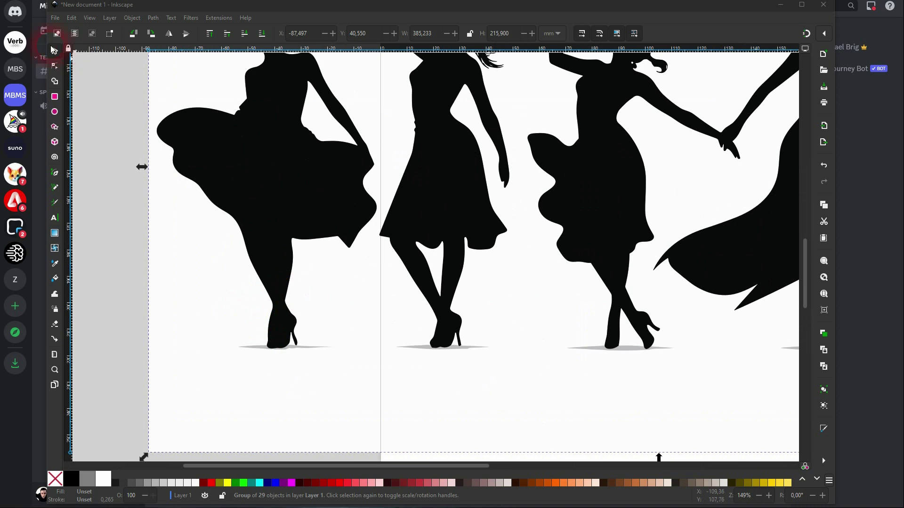
- Using the Node tool, fill the second dancer from the left with red
click(54, 66)
click(228, 394)
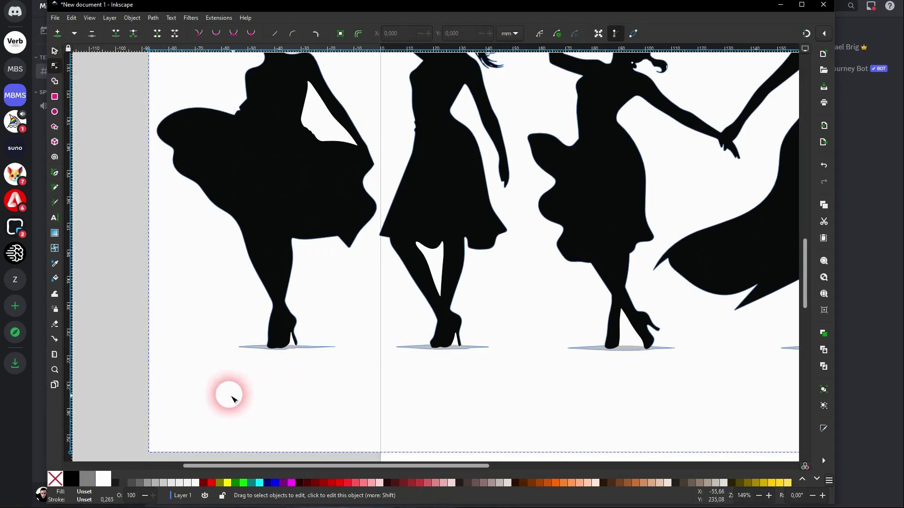
click(277, 288)
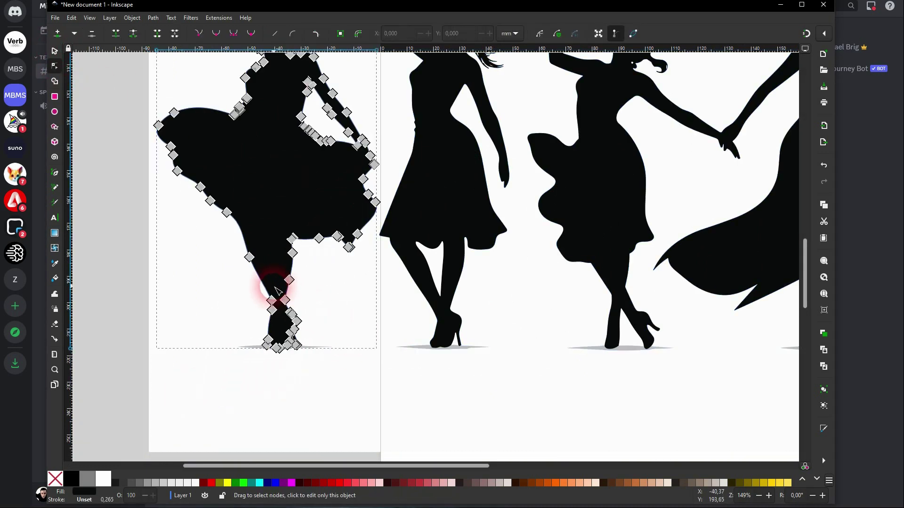
scroll(325, 299, down, 2)
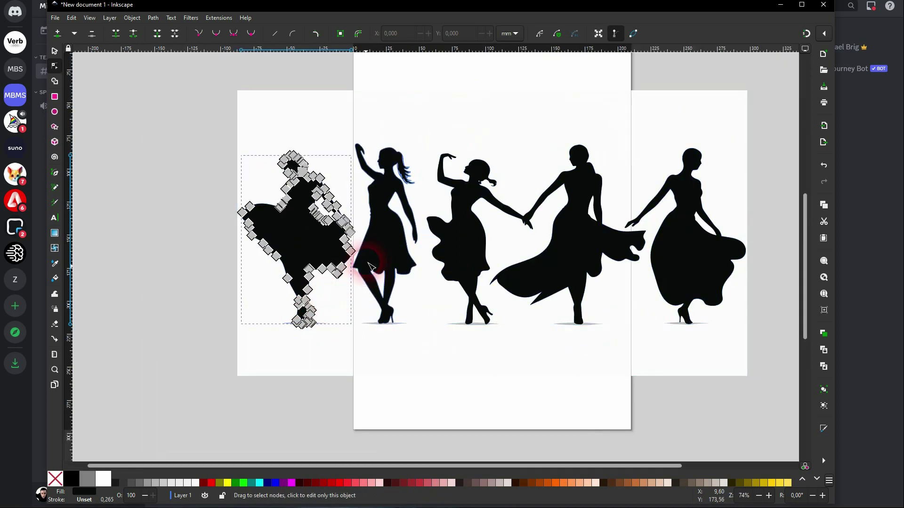
scroll(408, 228, up, 2)
click(366, 219)
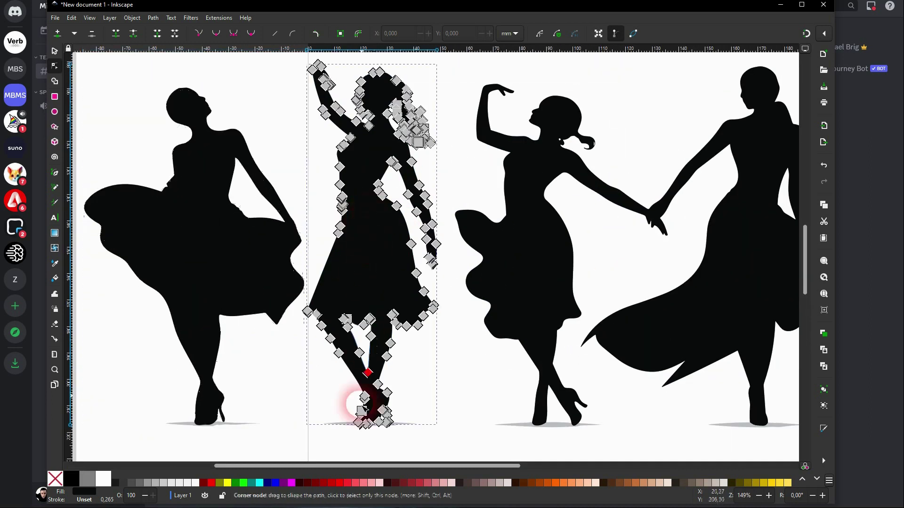
click(340, 483)
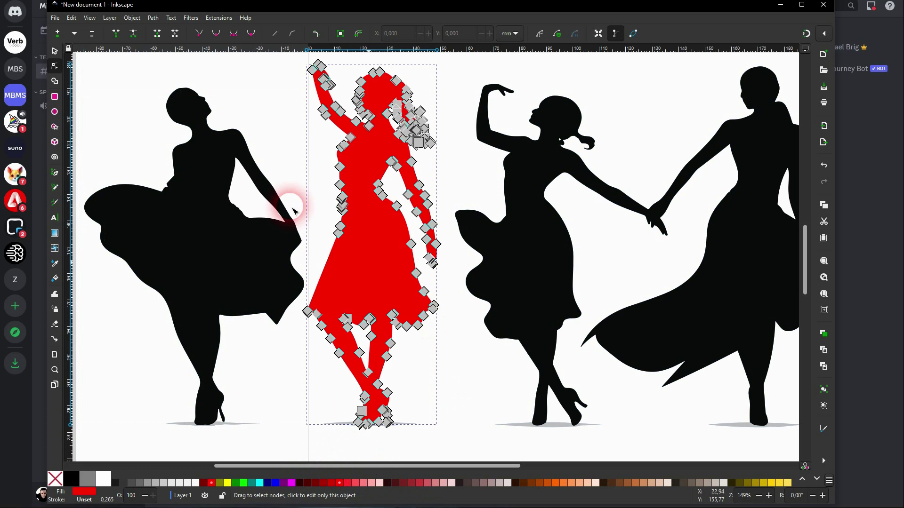
click(54, 51)
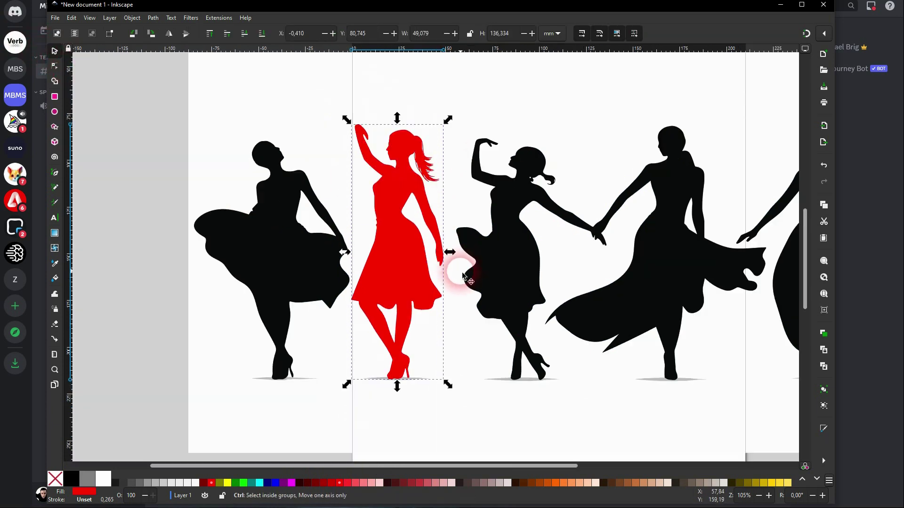
scroll(460, 266, down, 1)
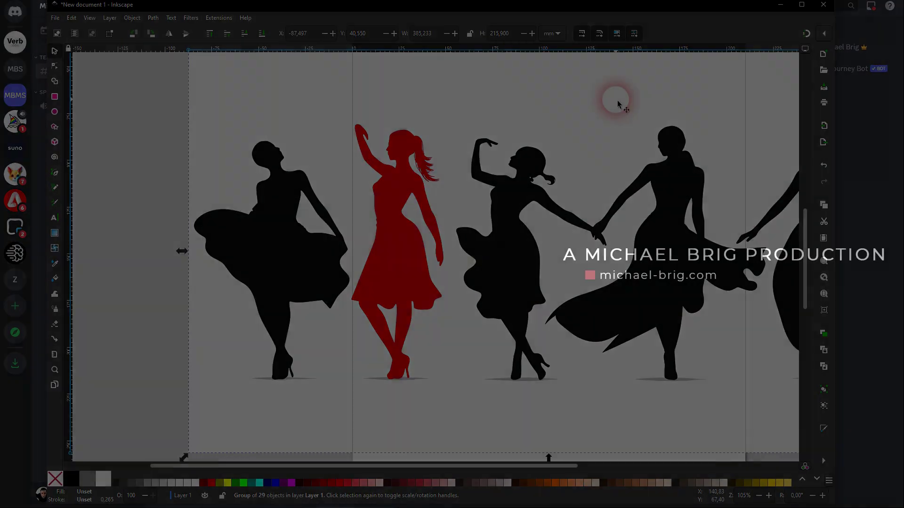